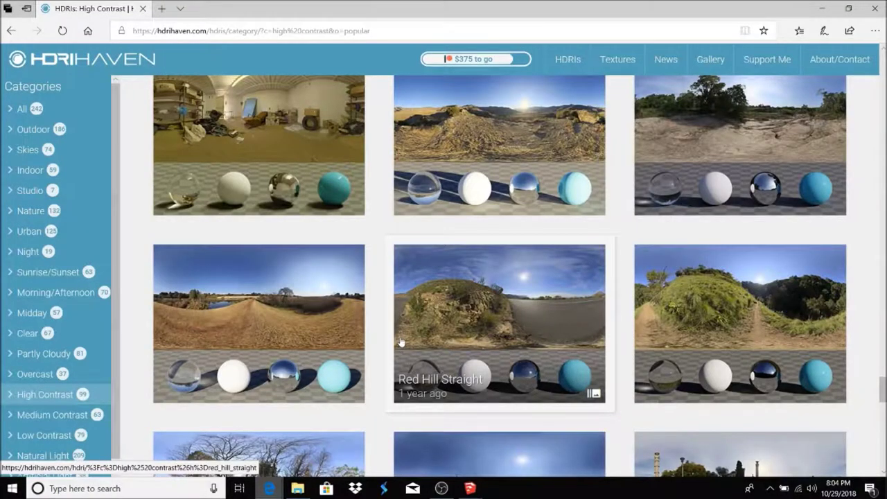
Browse the Indoor, Night, Sunrise/Sunset and Morning/Afternoon HDRI categories, ending back on Night
scroll(386, 314, up, 10)
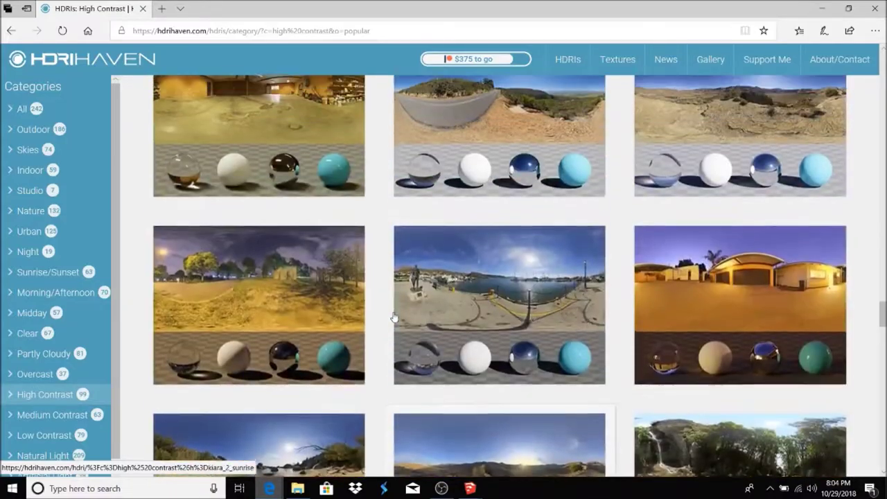
scroll(393, 317, up, 10)
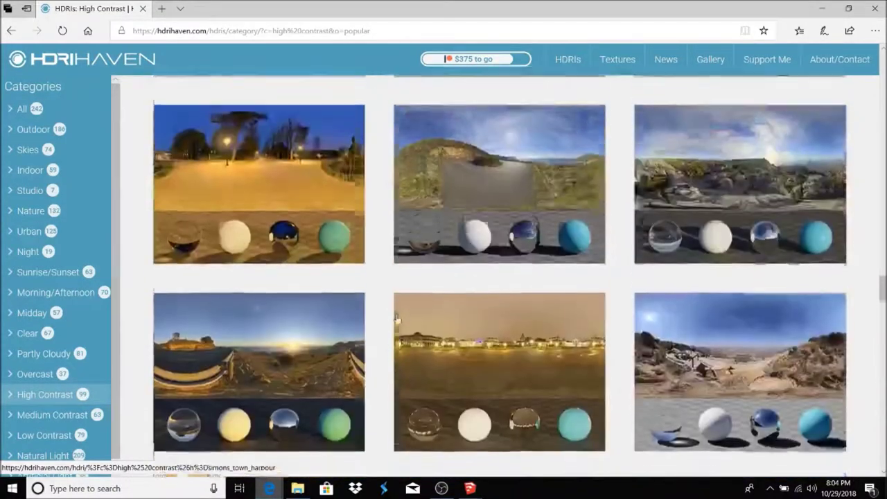
scroll(588, 151, up, 5)
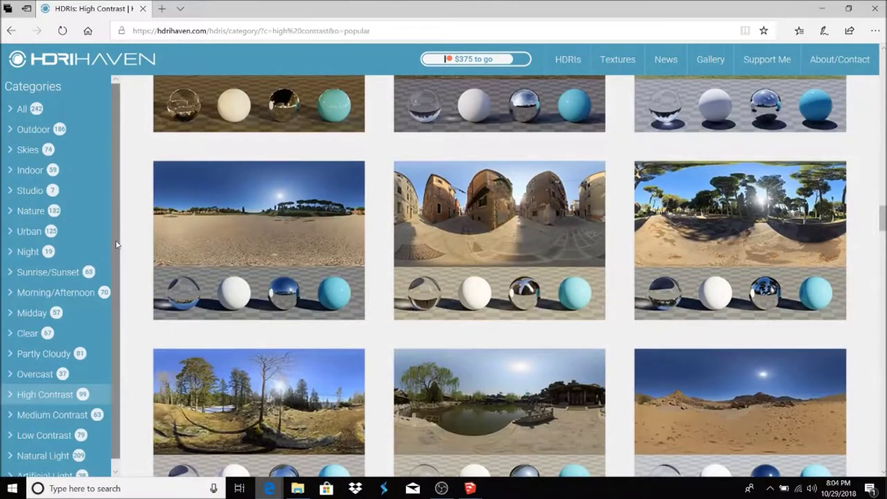
scroll(359, 234, up, 5)
scroll(358, 234, up, 10)
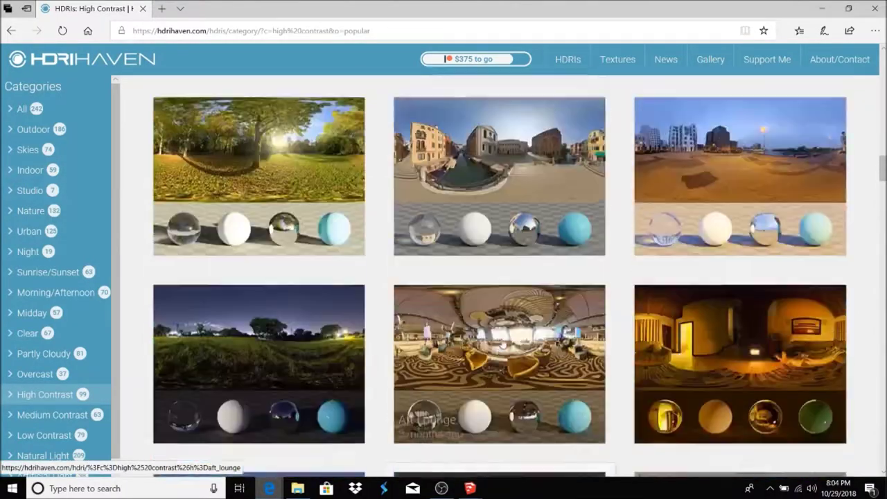
scroll(714, 205, up, 5)
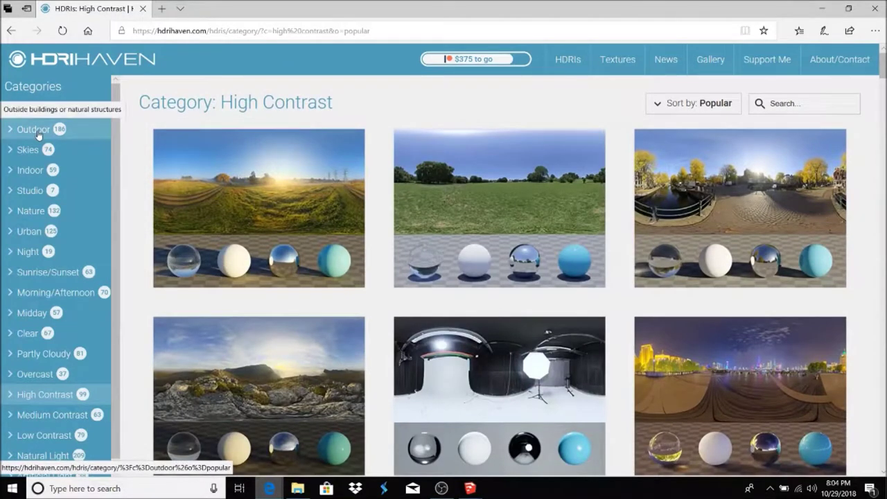
click(18, 177)
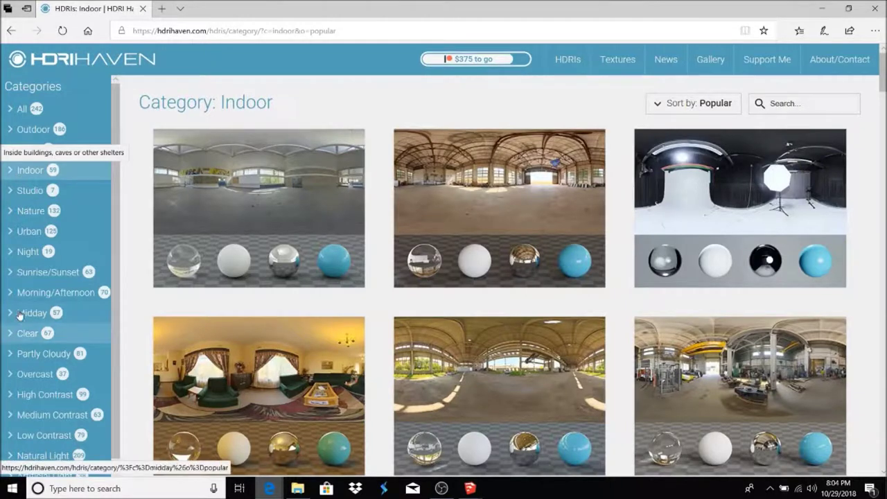
click(31, 252)
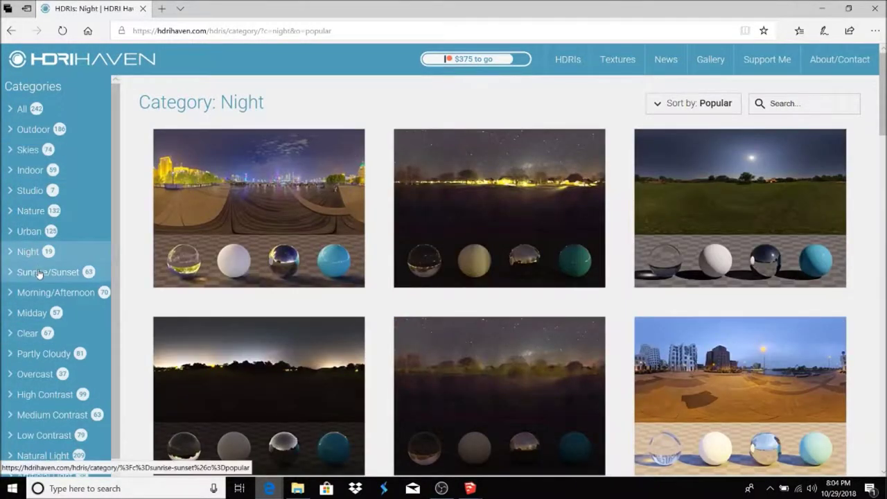
click(41, 273)
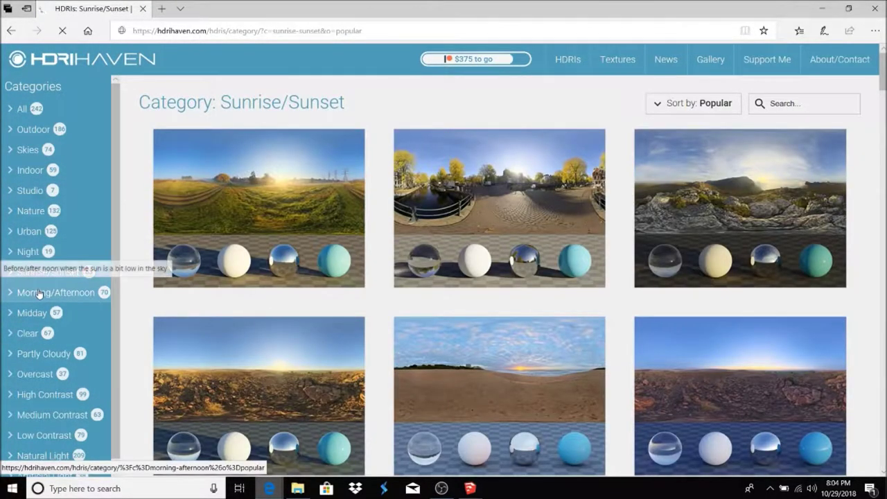
click(39, 293)
click(28, 252)
Download the Shanghai Bund HDRI as a 4k, 24 MB HDR file and save it
click(264, 187)
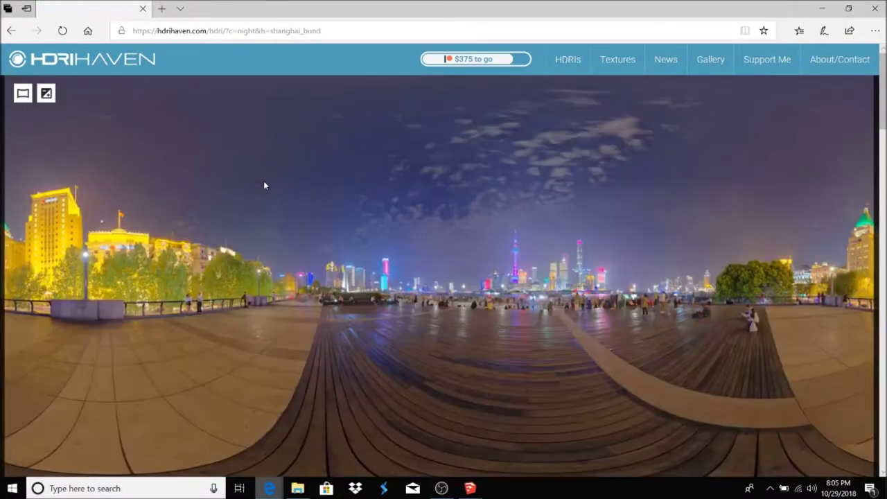
scroll(278, 187, down, 10)
scroll(321, 192, up, 3)
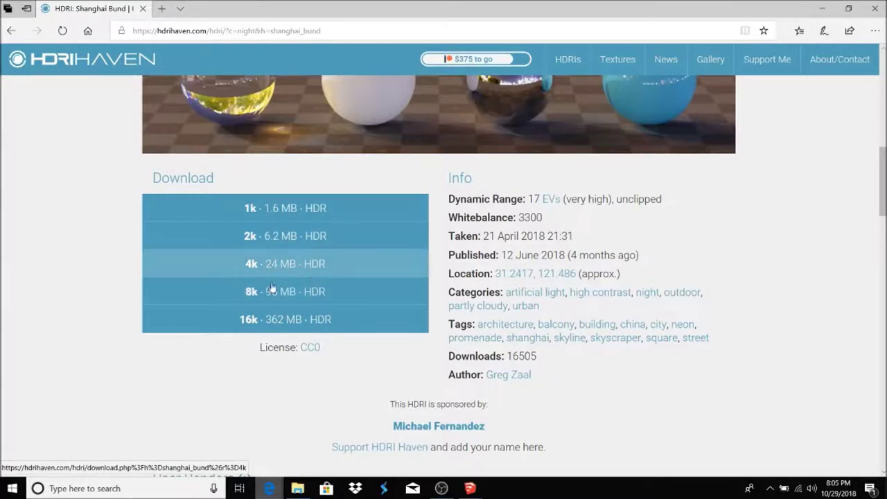
click(289, 262)
click(557, 460)
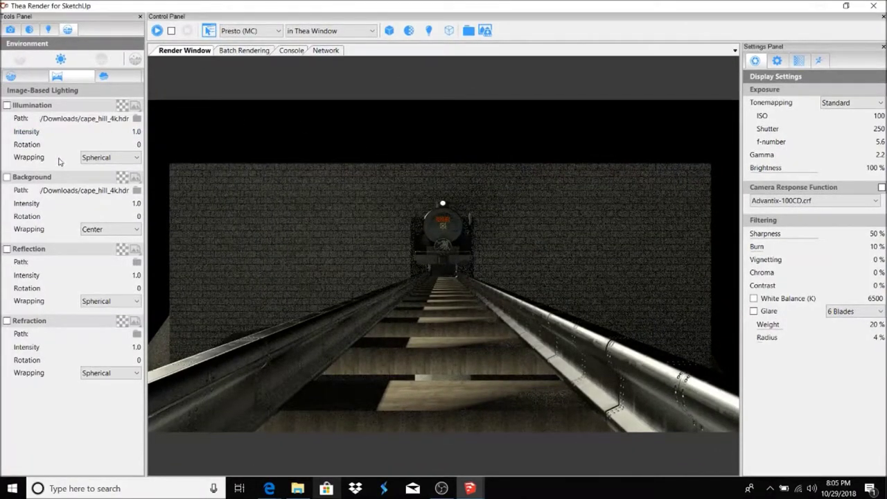
click(10, 31)
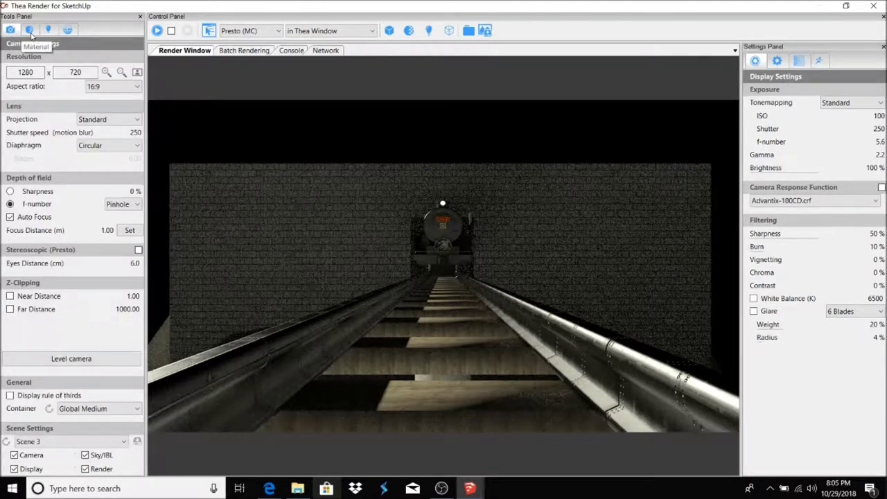
click(68, 30)
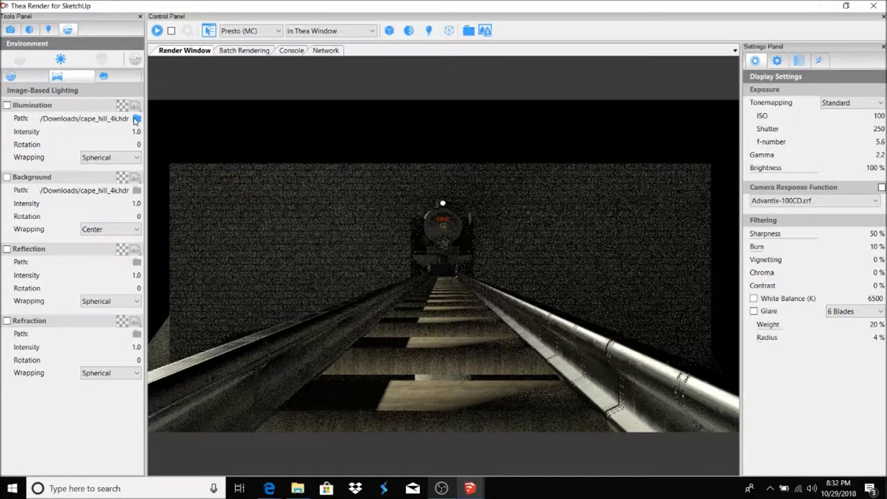
click(137, 120)
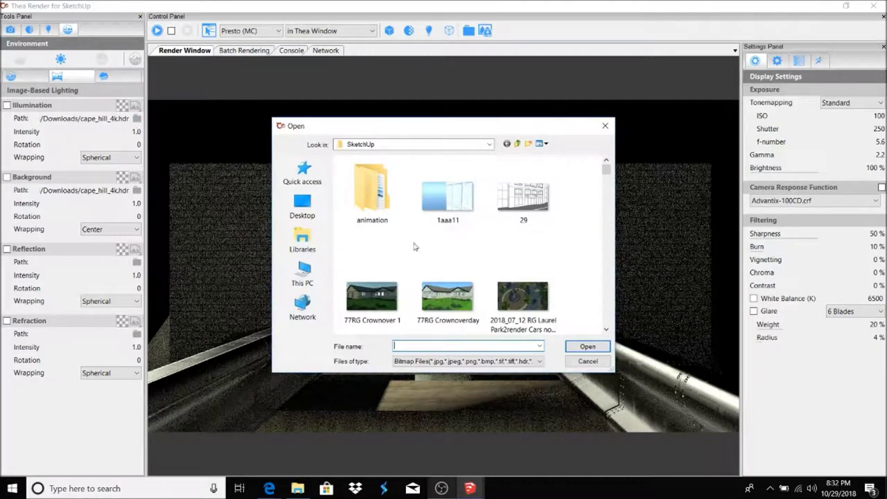
click(489, 144)
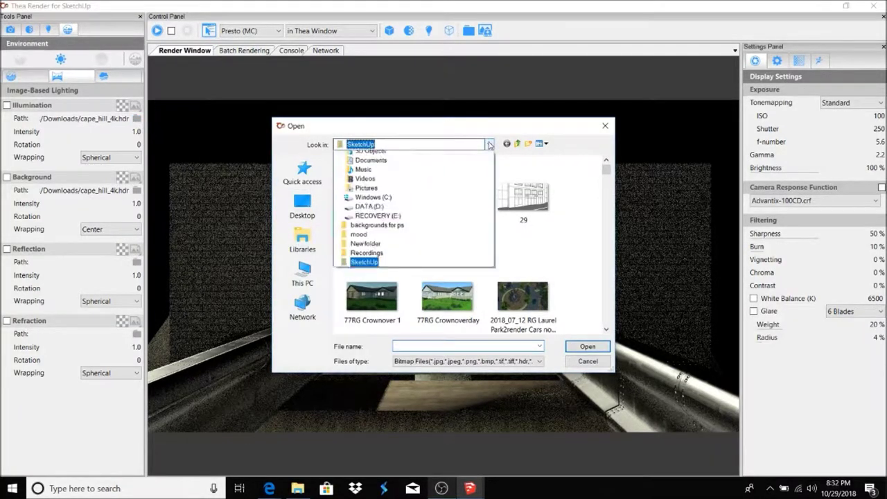
click(368, 220)
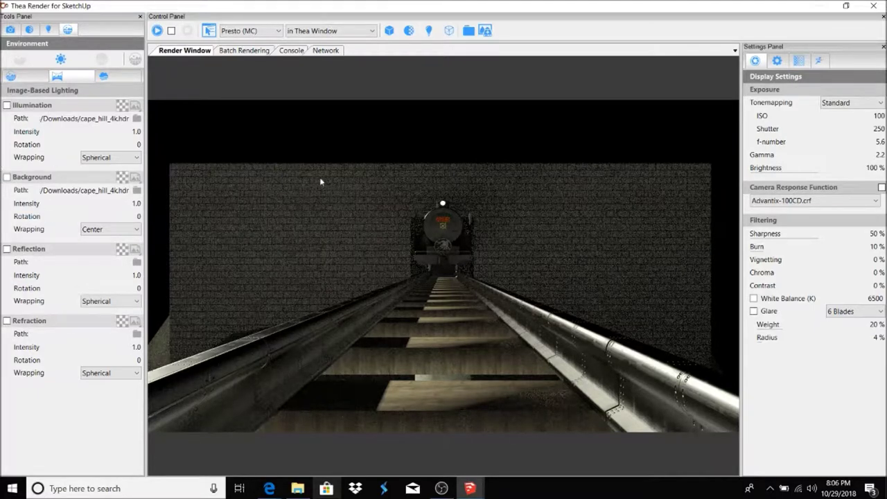
Enable image-based Illumination with Spherical wrapping and Background with Center wrapping
click(7, 177)
click(6, 105)
click(136, 160)
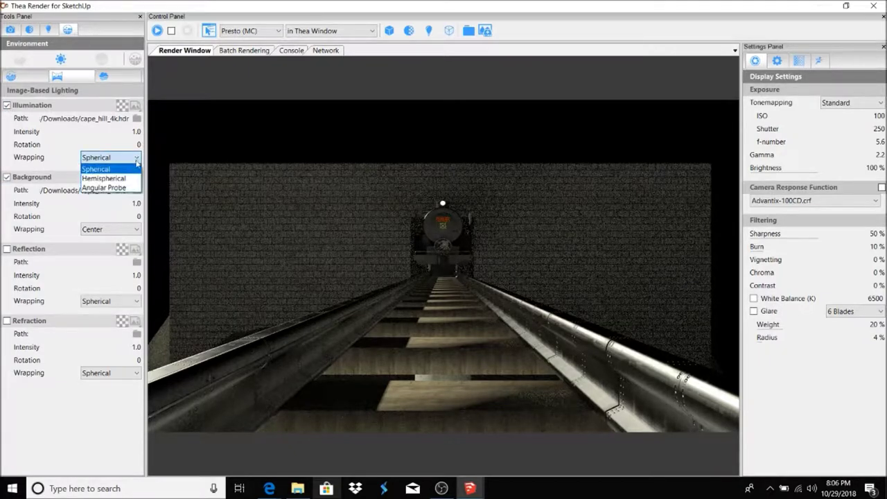
click(136, 159)
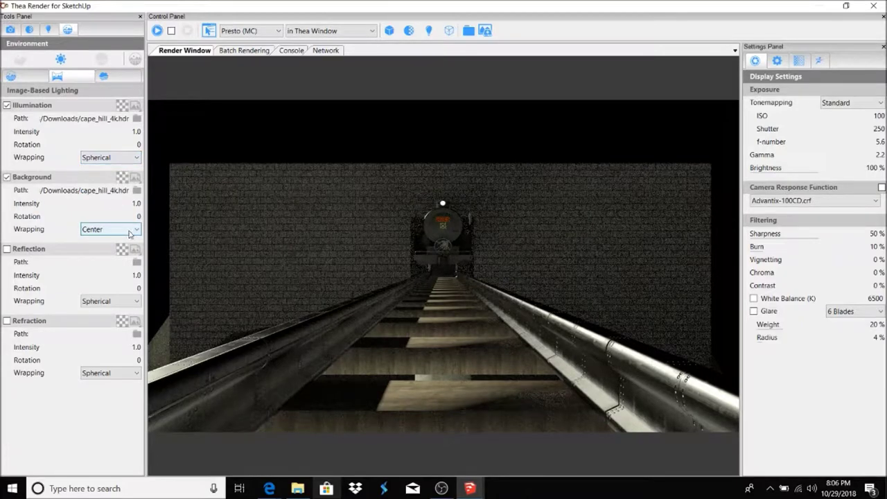
click(130, 231)
click(131, 230)
click(133, 230)
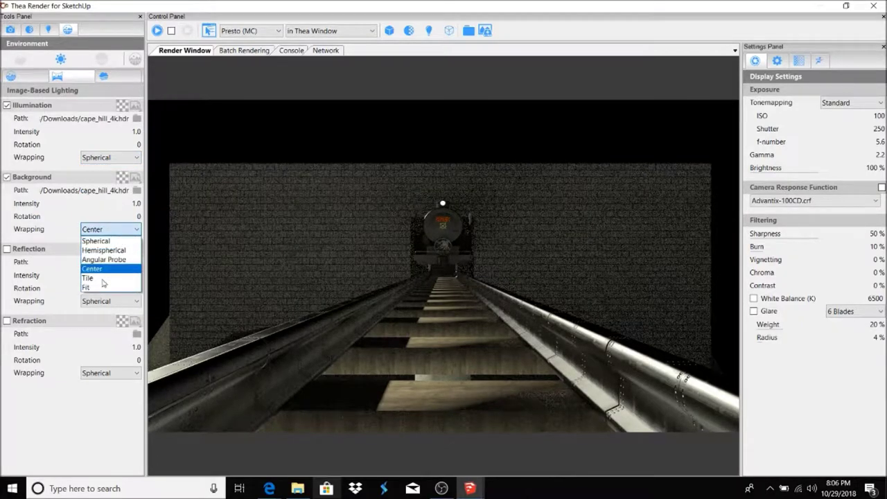
click(126, 230)
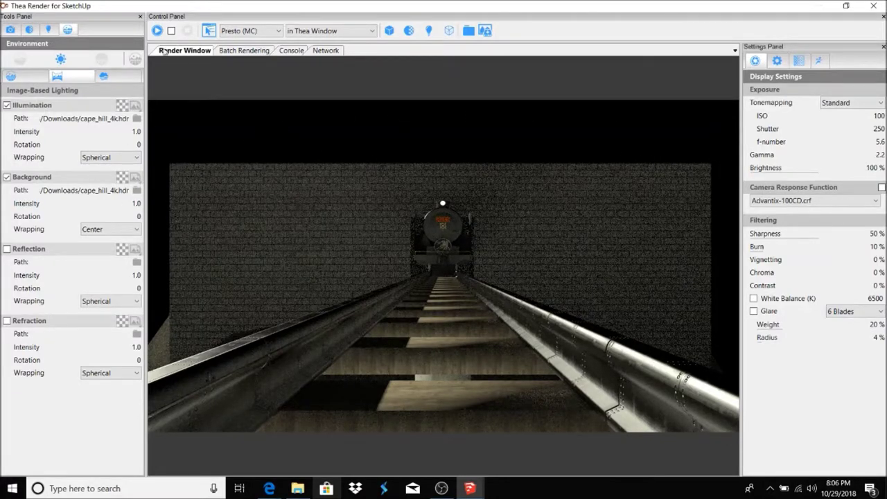
Run an interactive render of the train and brick wall, then stop it
click(157, 31)
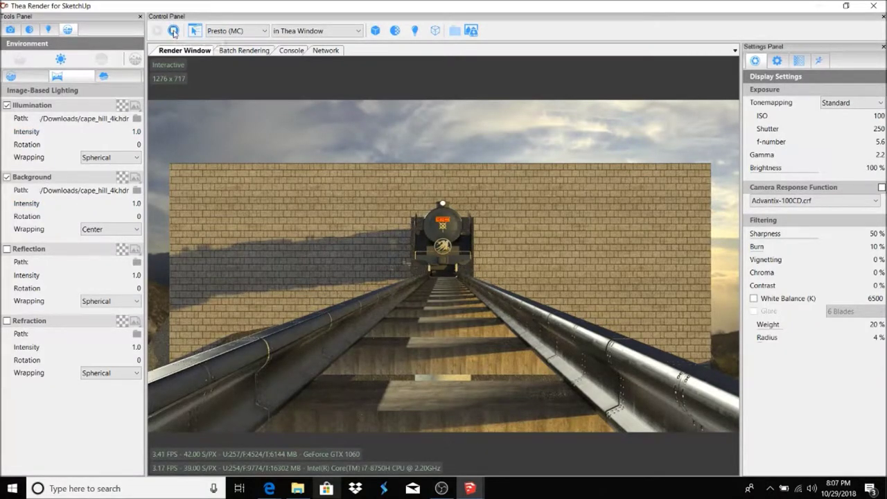
click(173, 32)
Try Spherical, Hemispherical and finally Fit background wrapping, re-rendering after each change
click(127, 231)
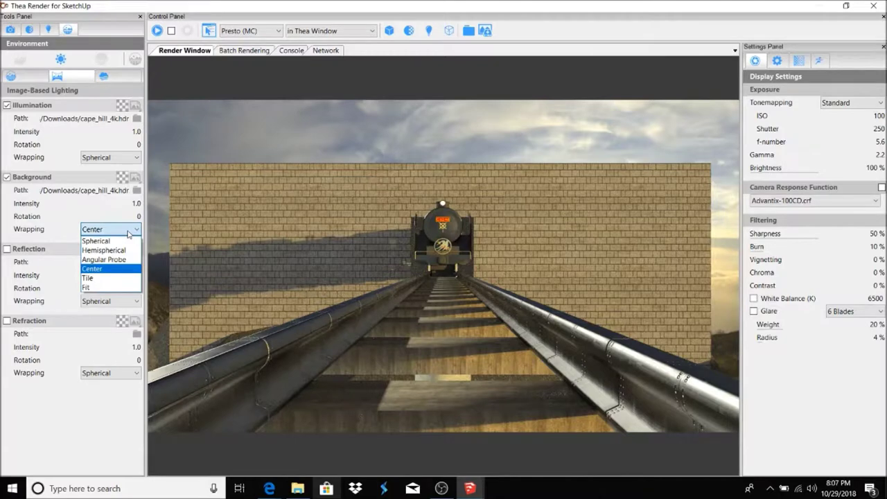
click(109, 241)
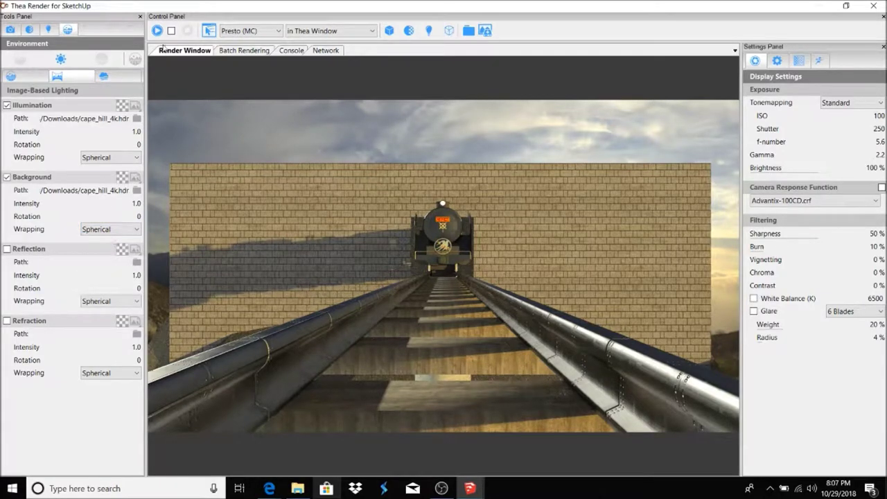
click(160, 31)
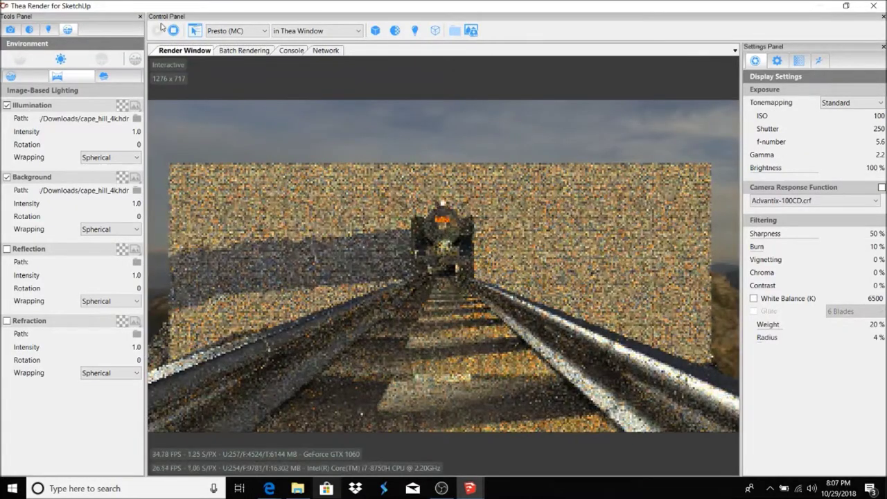
click(110, 229)
click(110, 254)
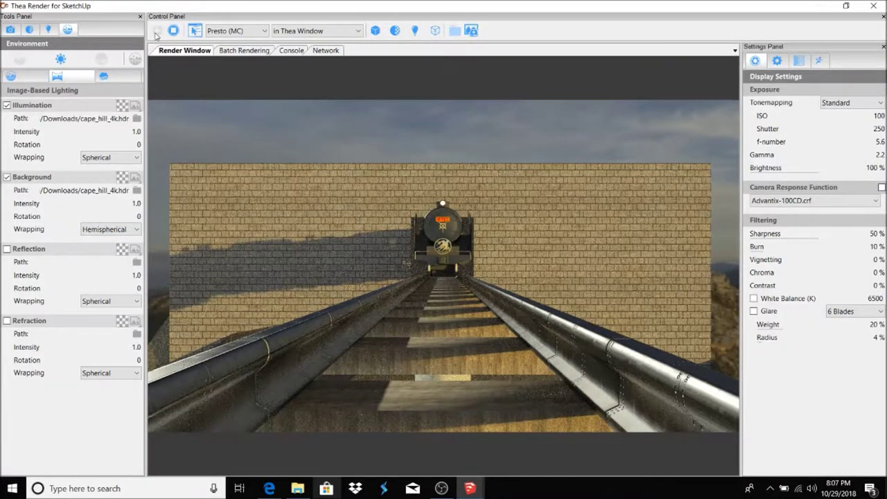
click(155, 31)
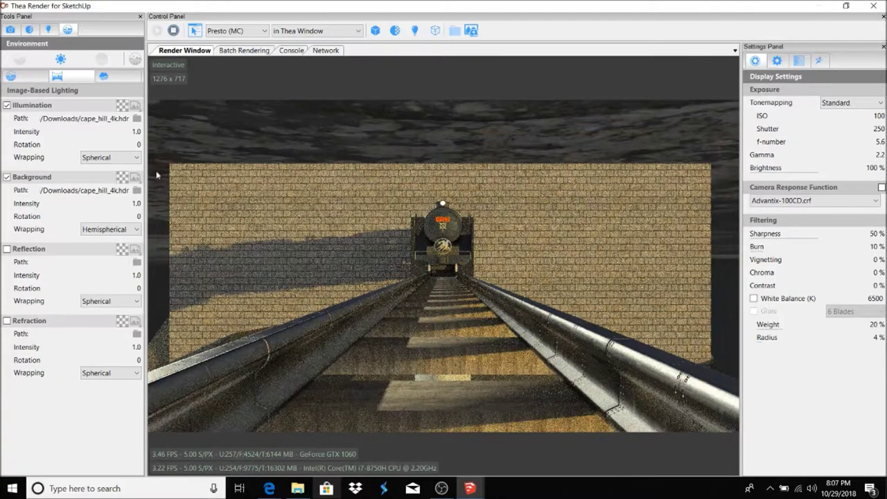
click(111, 228)
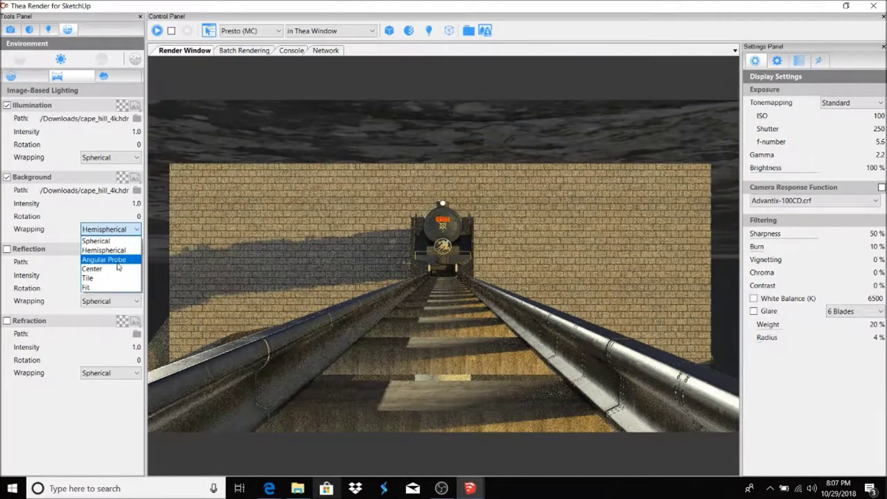
click(87, 286)
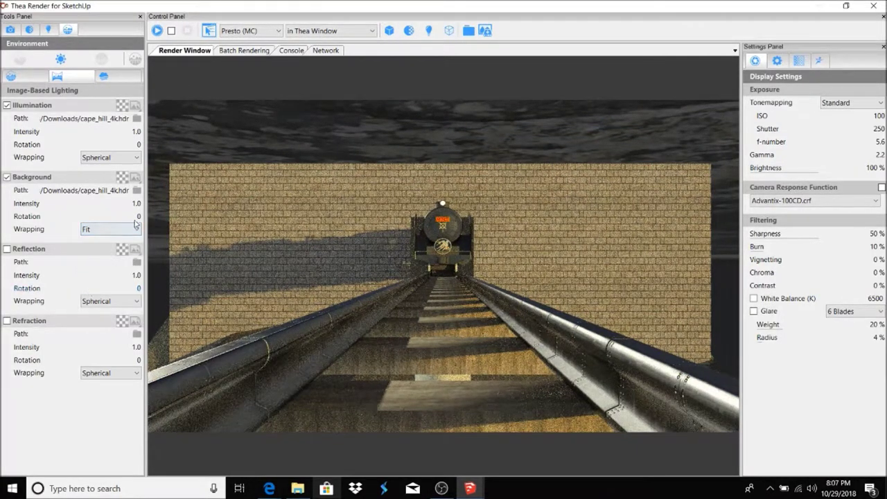
click(156, 31)
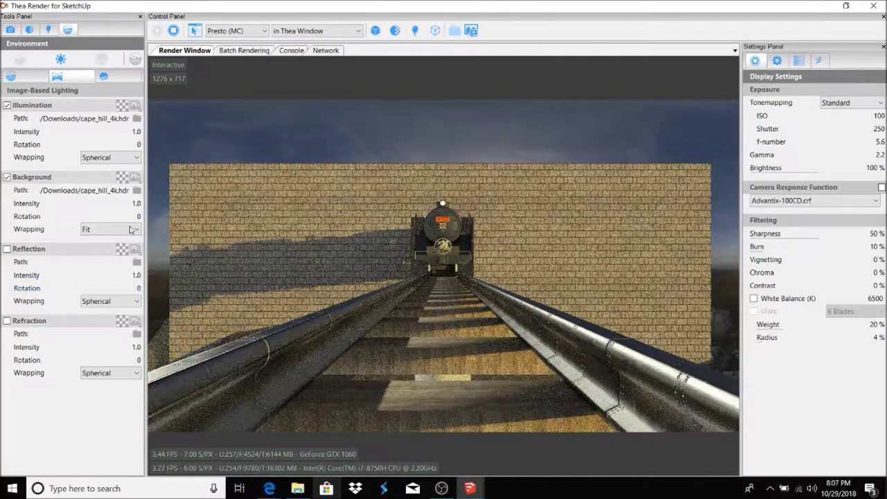
Return to the browser's HDRI Haven homepage and dismiss the finished download notification
mouse_move(271, 490)
click(281, 433)
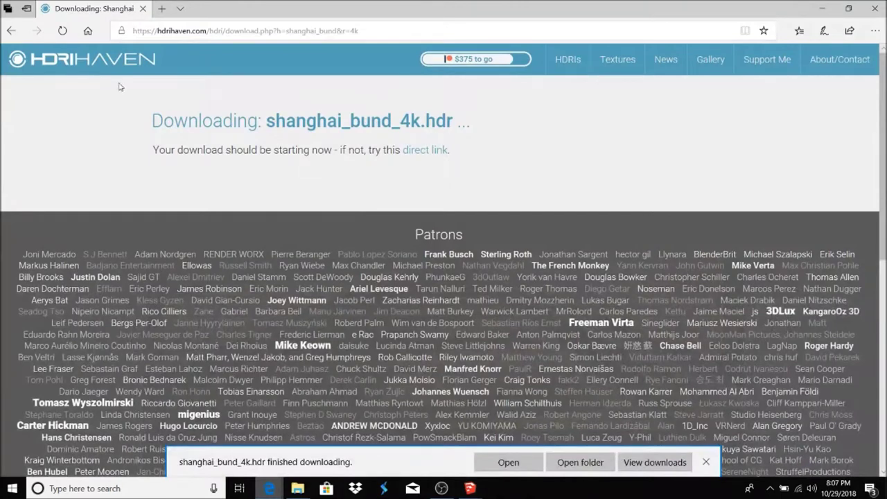
click(70, 63)
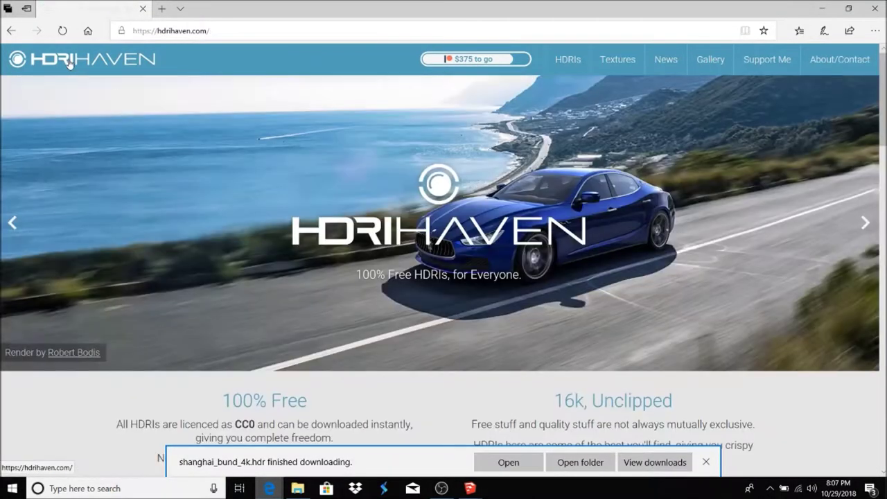
click(707, 461)
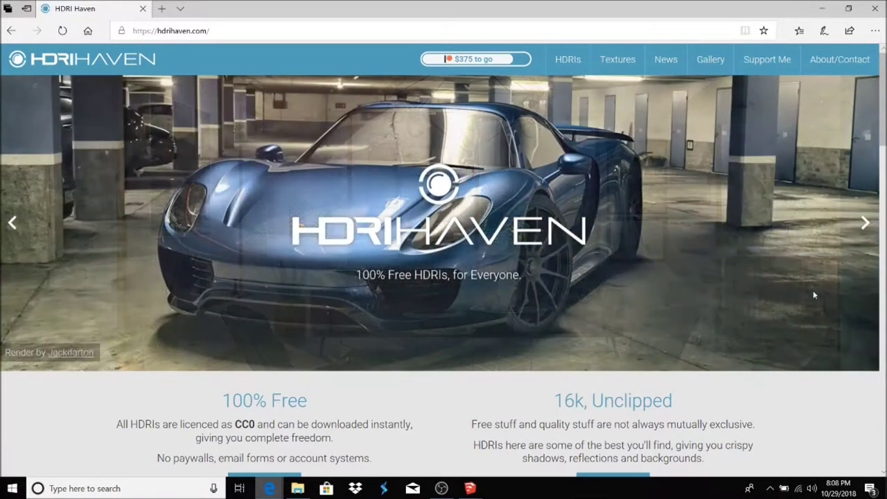
Browse the Skies category in the HDRIs catalogue, then minimise the browser
click(578, 66)
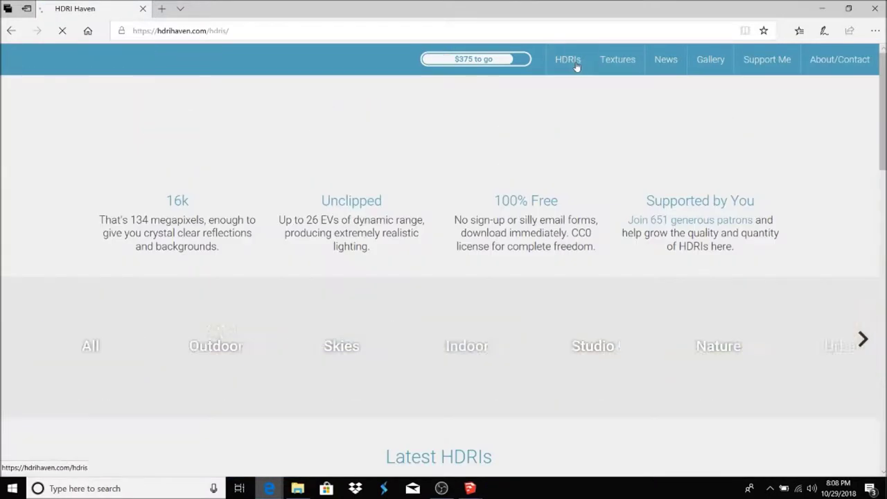
scroll(264, 328, down, 15)
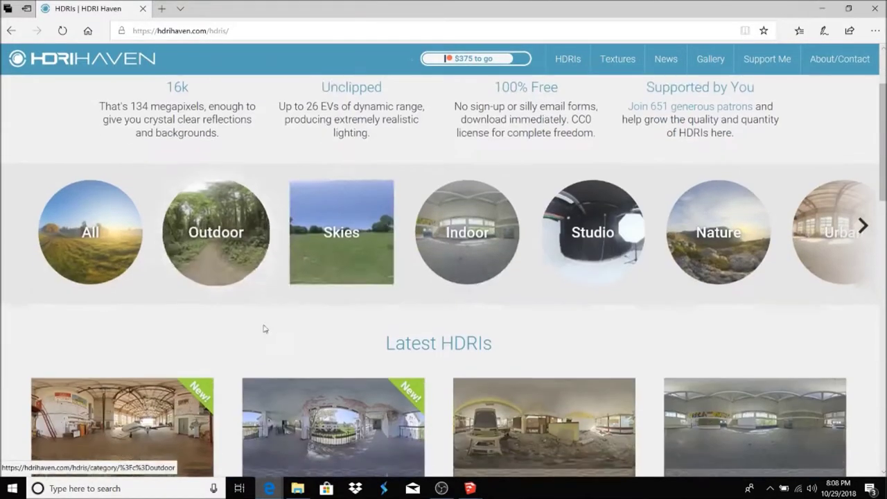
scroll(357, 240, up, 15)
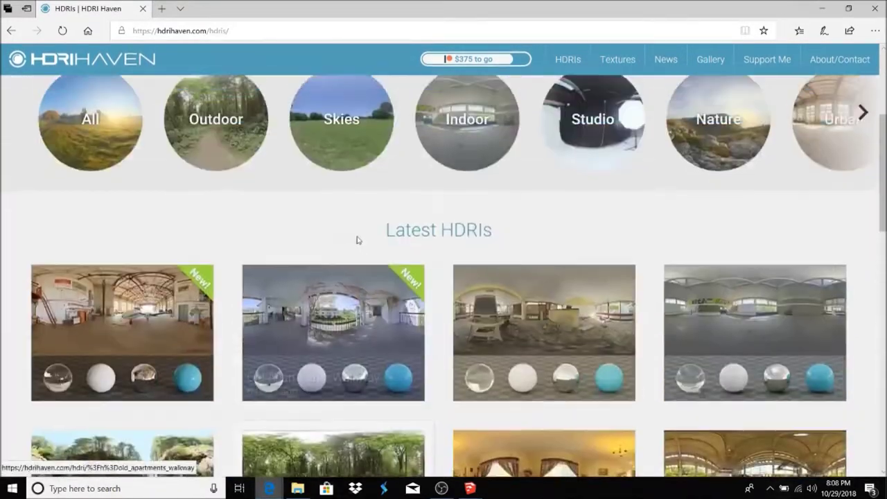
click(324, 140)
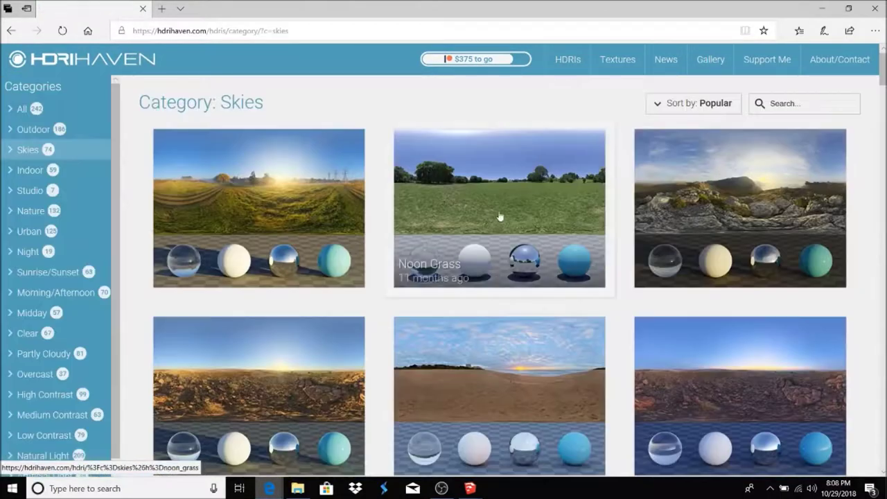
scroll(502, 218, down, 1)
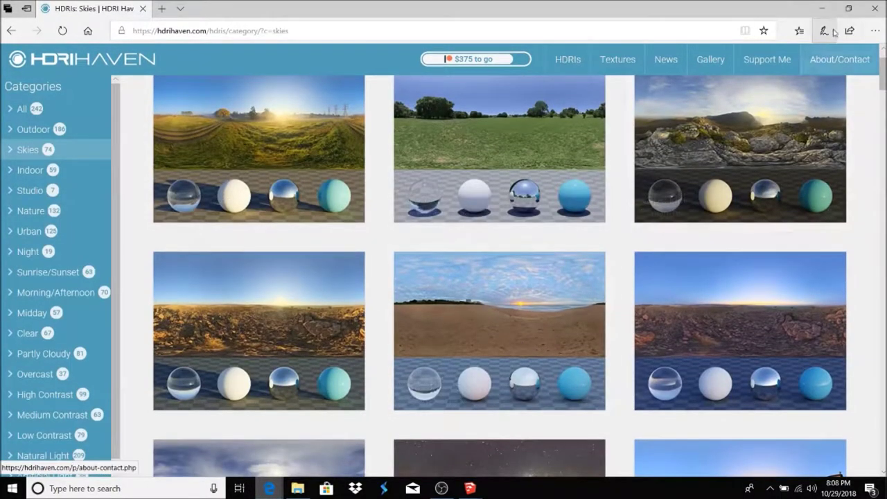
click(819, 9)
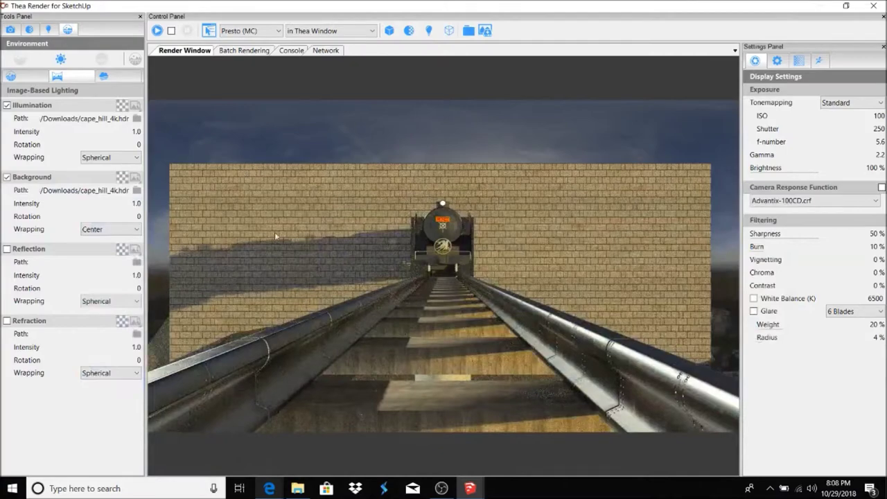
Start a new interactive render with Center background wrapping
click(157, 31)
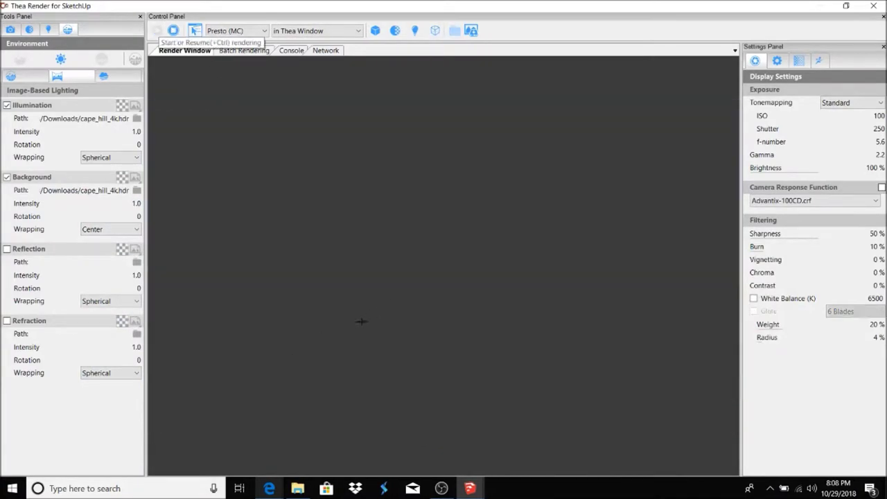